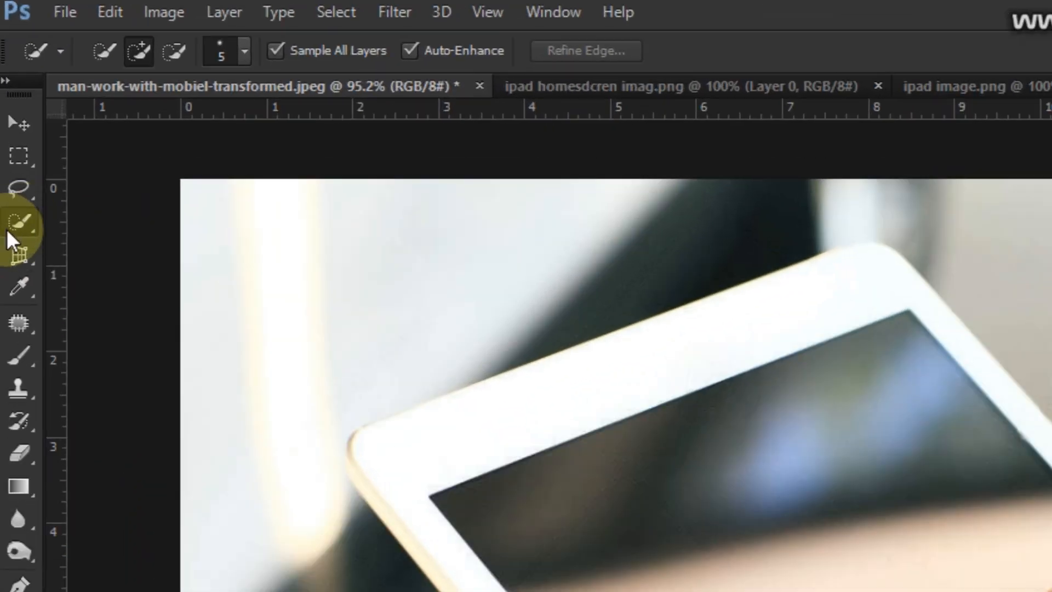
- Select the tablet's display area with the Quick Selection tool, leaving the fingers and thumb out of the selection
right_click(9, 100)
click(51, 97)
mouse_move(283, 213)
mouse_down()
mouse_move(293, 257)
mouse_move(423, 395)
mouse_move(528, 399)
mouse_move(518, 306)
mouse_up()
scroll(516, 299, up, 5)
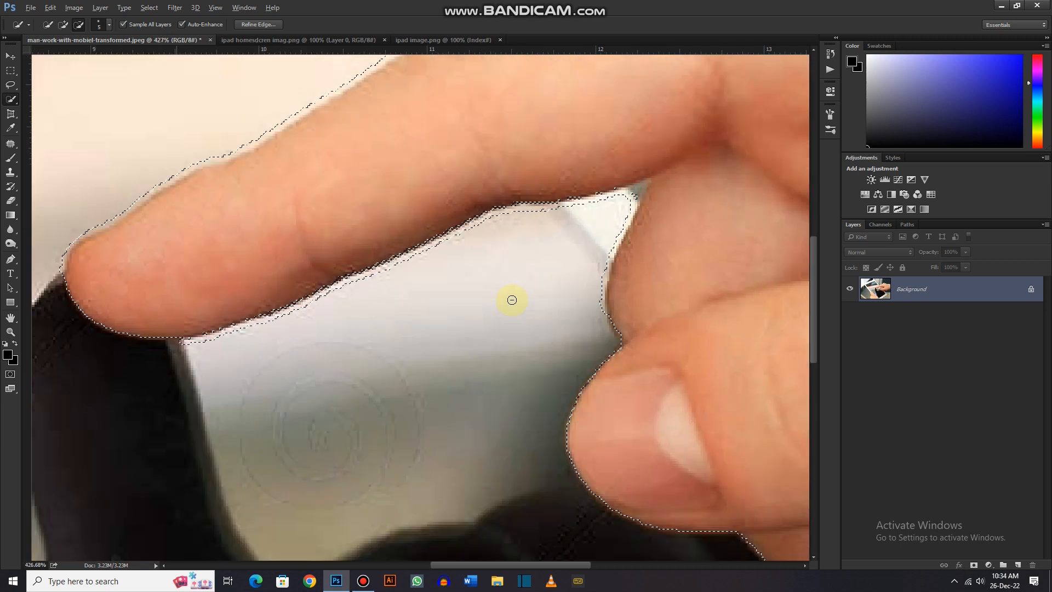
scroll(511, 299, up, 1)
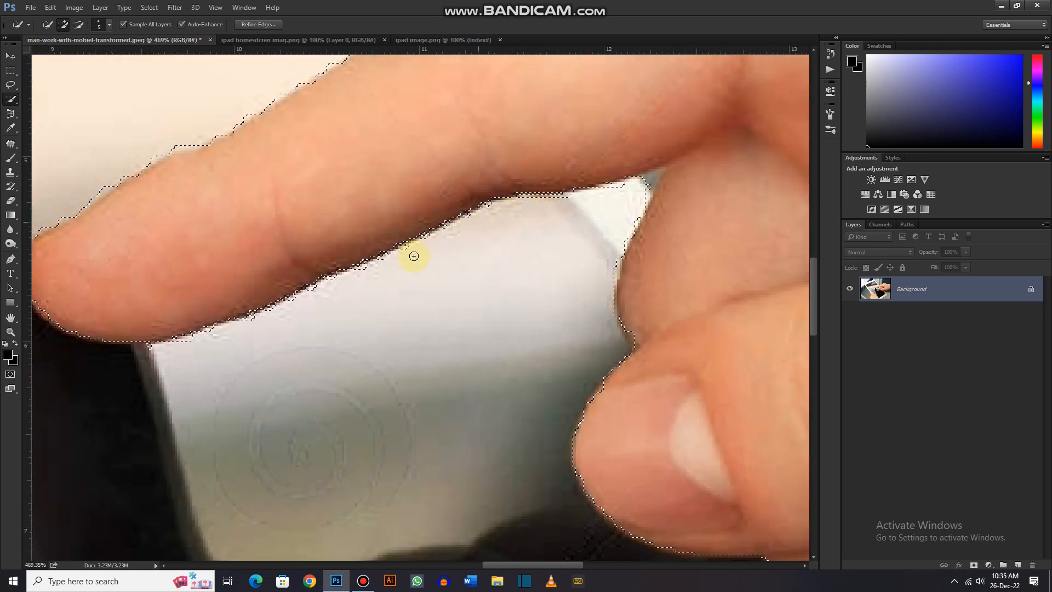
scroll(197, 344, down, 10)
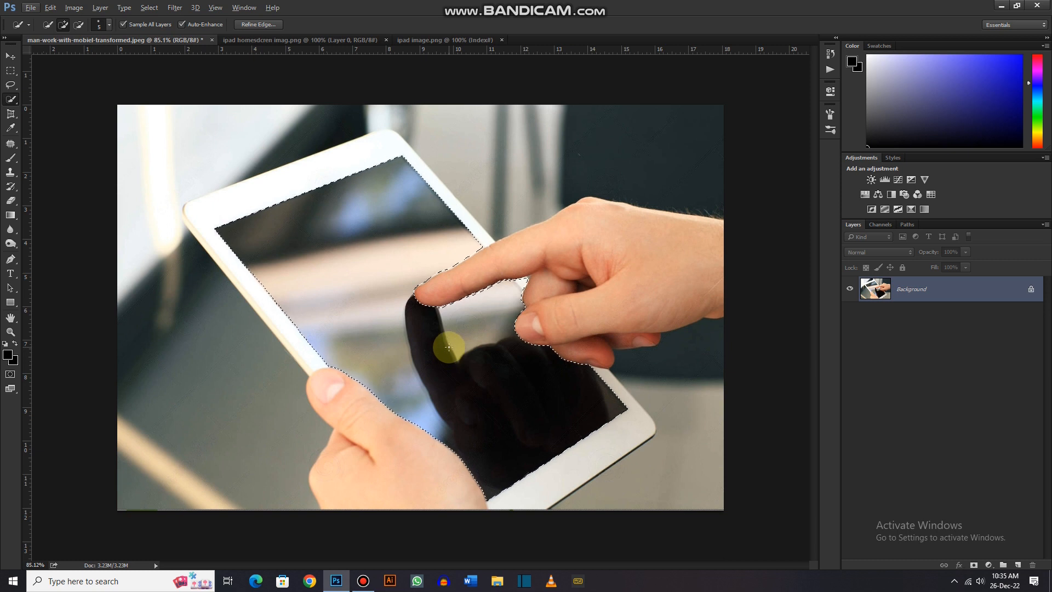
- Copy the selected tablet display area to a new layer
key(ctrl+j)
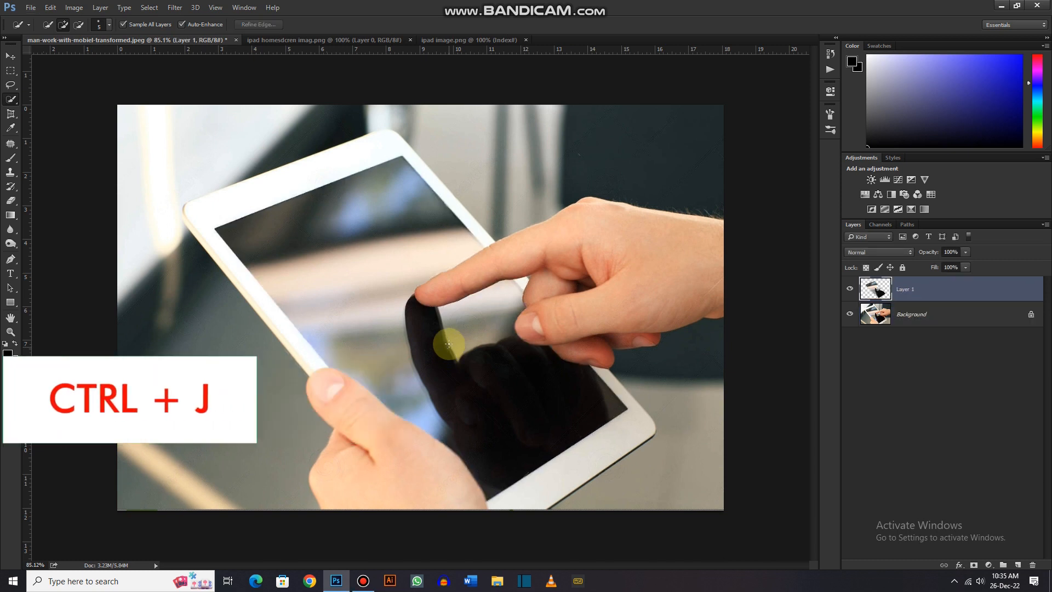
scroll(425, 239, up, 2)
scroll(425, 241, down, 1)
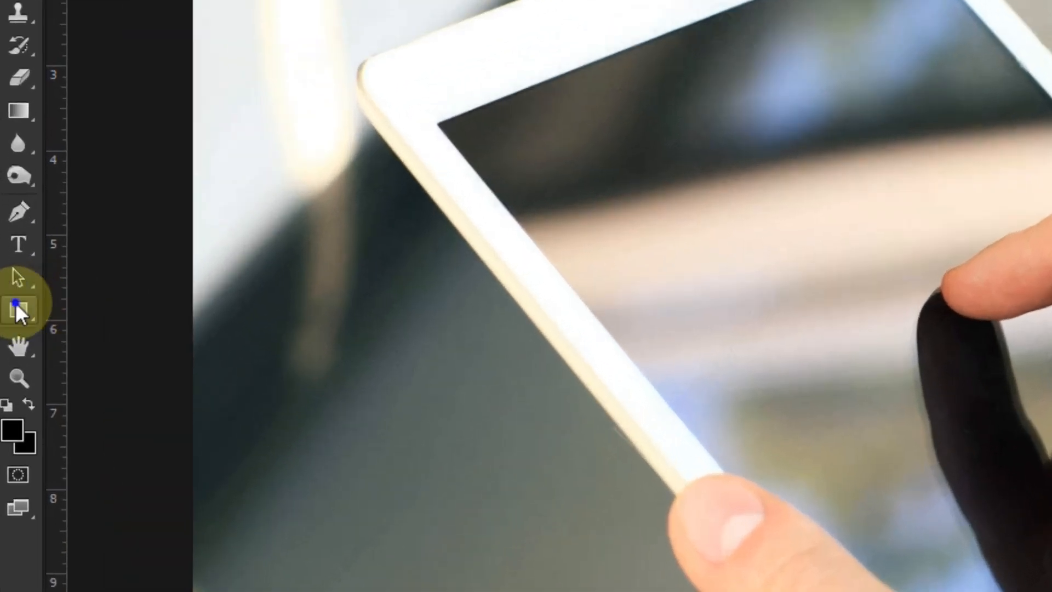
- Create a rectangle shape with a width of 564 px and a height of 752 px
right_click(10, 302)
click(92, 305)
drag(187, 147, 416, 530)
key(ctrl+z)
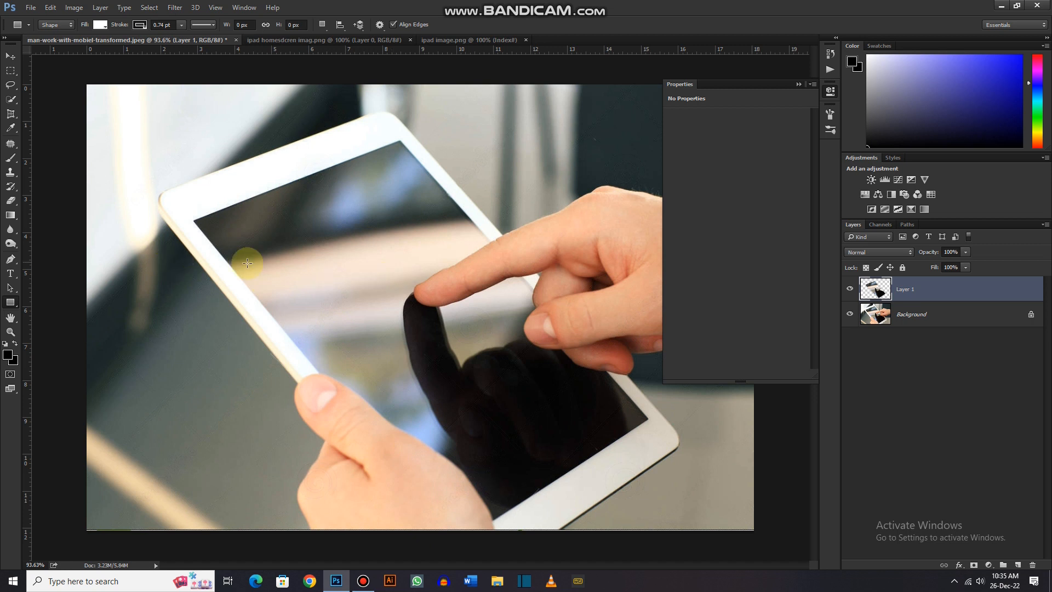
click(265, 245)
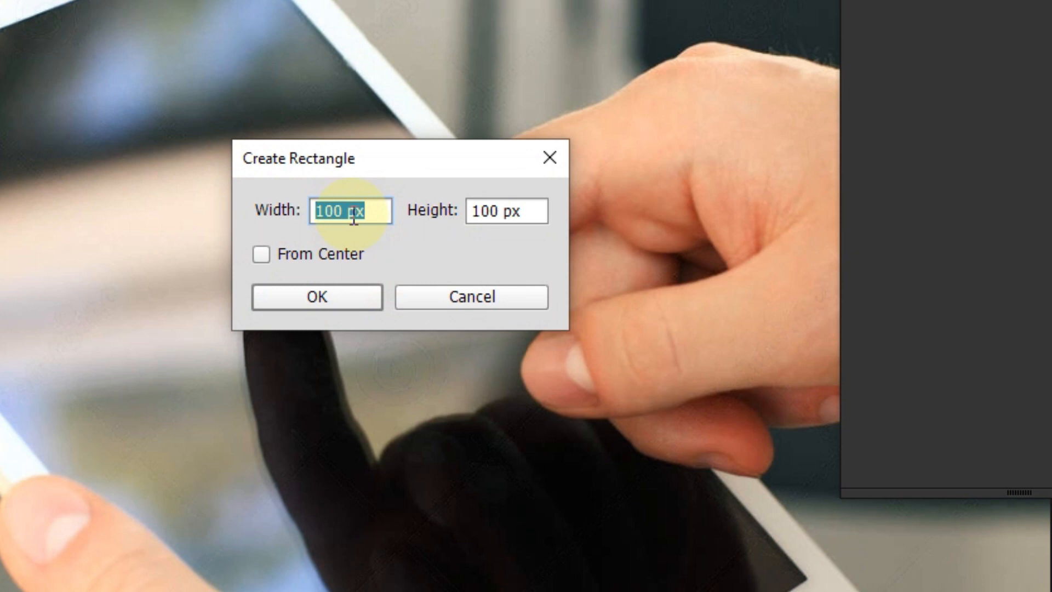
text(564)
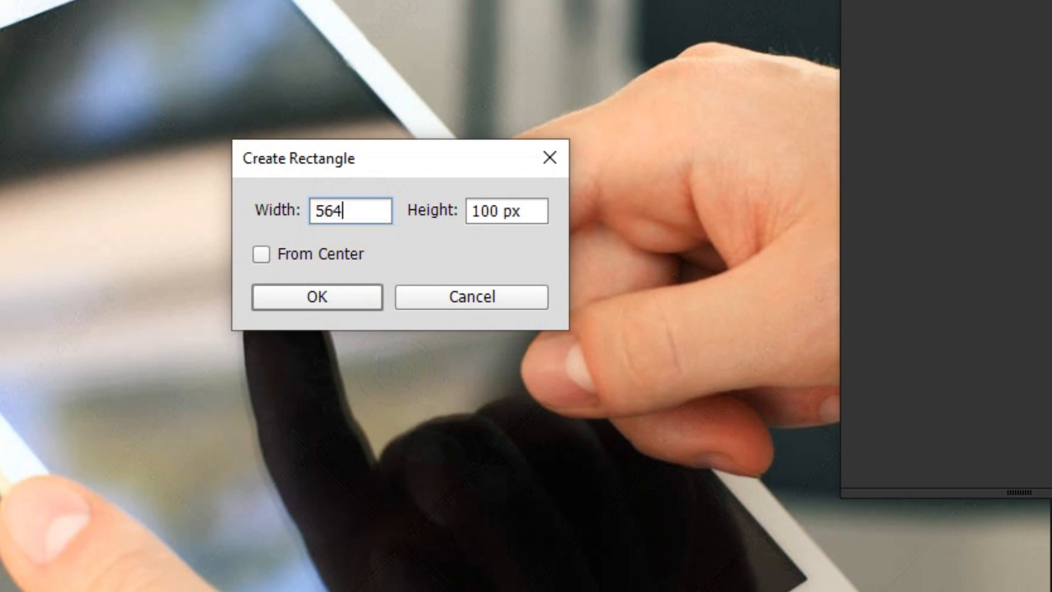
click(527, 210)
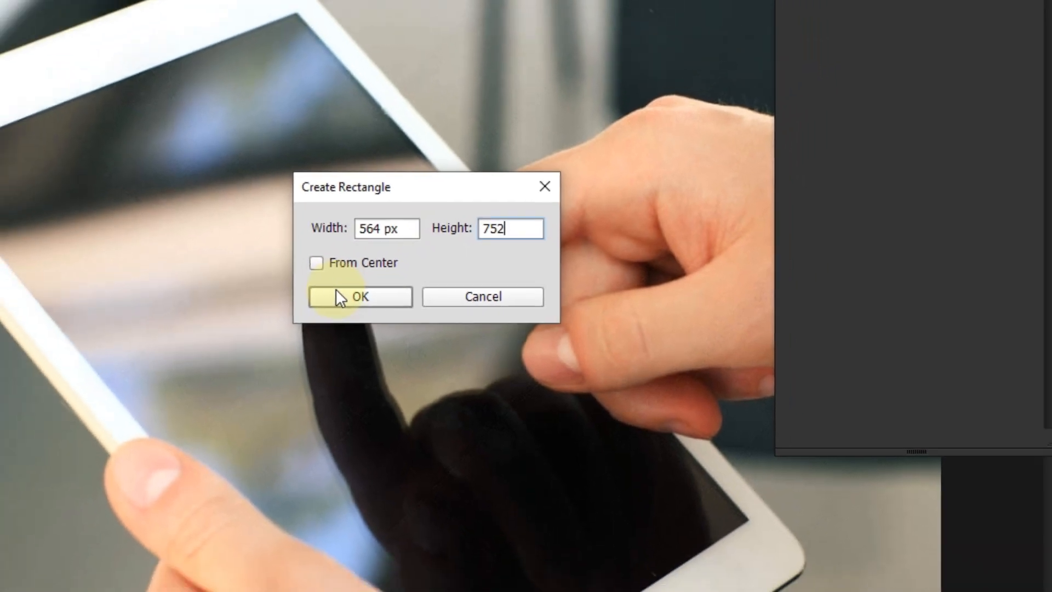
click(285, 289)
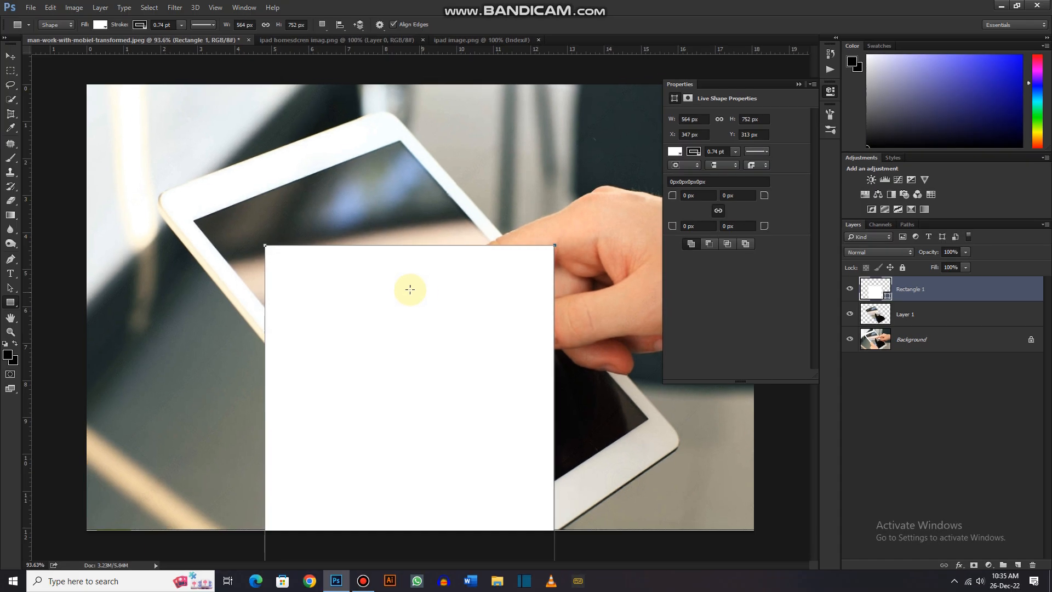
- Move the white rectangle over the tablet, to about X 192 px and Y 89 px
click(10, 55)
drag(446, 415, 400, 301)
drag(418, 336, 385, 337)
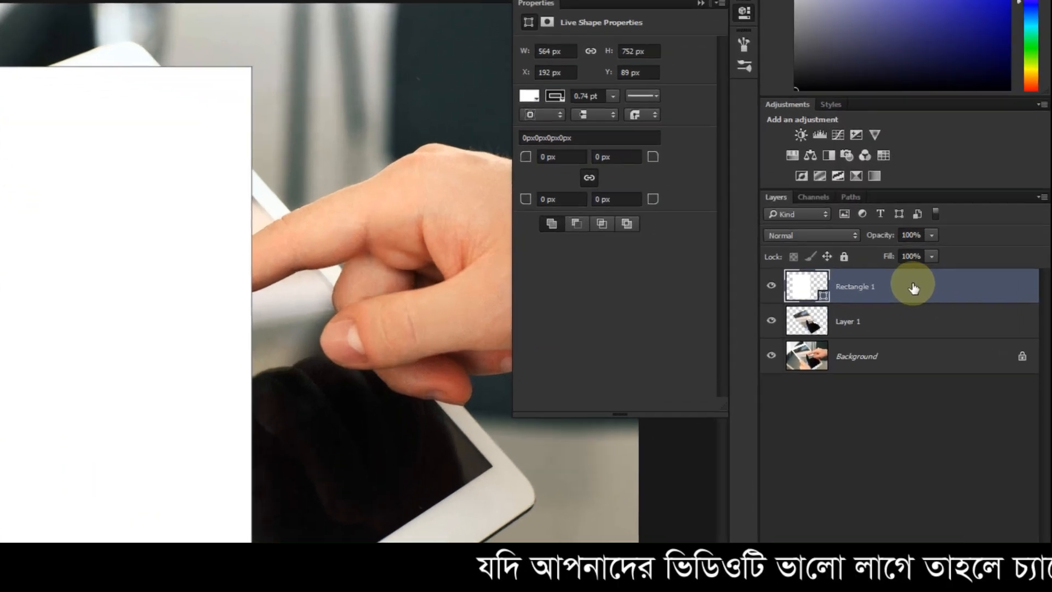
- Convert the Rectangle 1 layer to a smart object
right_click(947, 290)
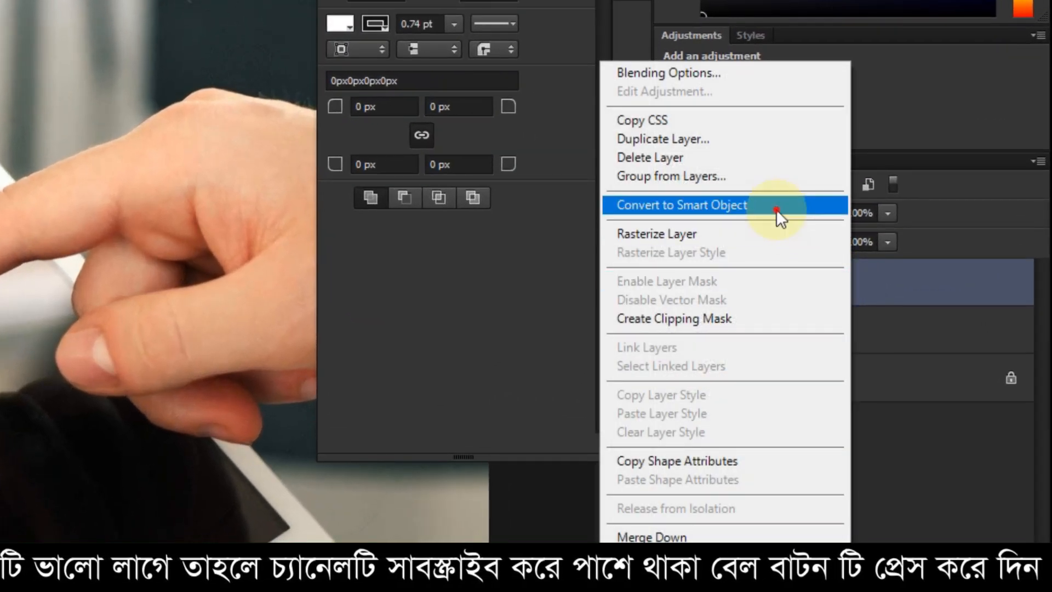
click(775, 209)
click(685, 465)
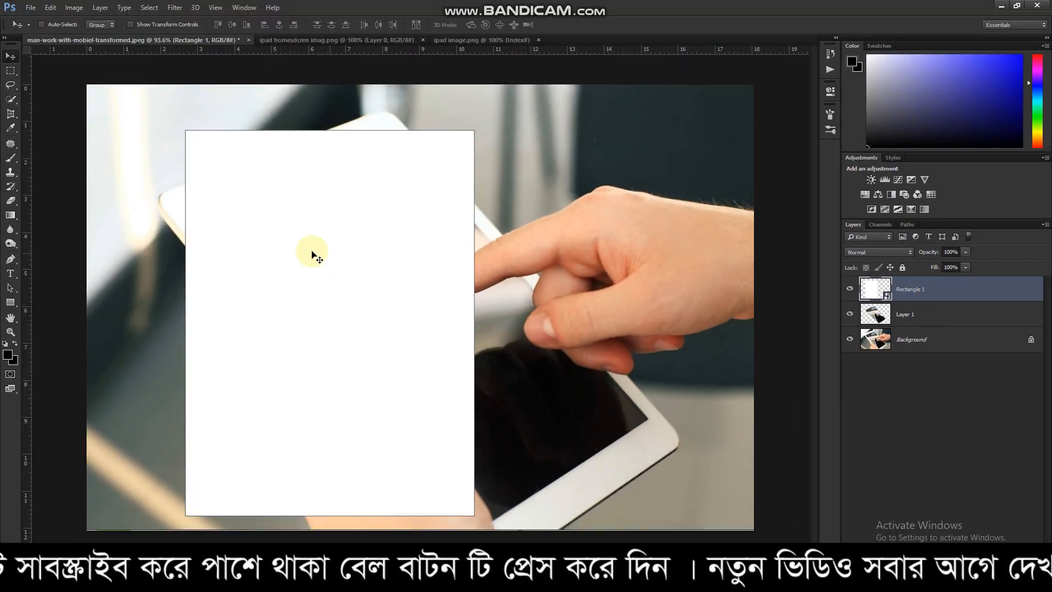
- Distort the rectangle, roughly bringing its upper-right and two lower corners to the matching corners of the tablet's display
key(ctrl+t)
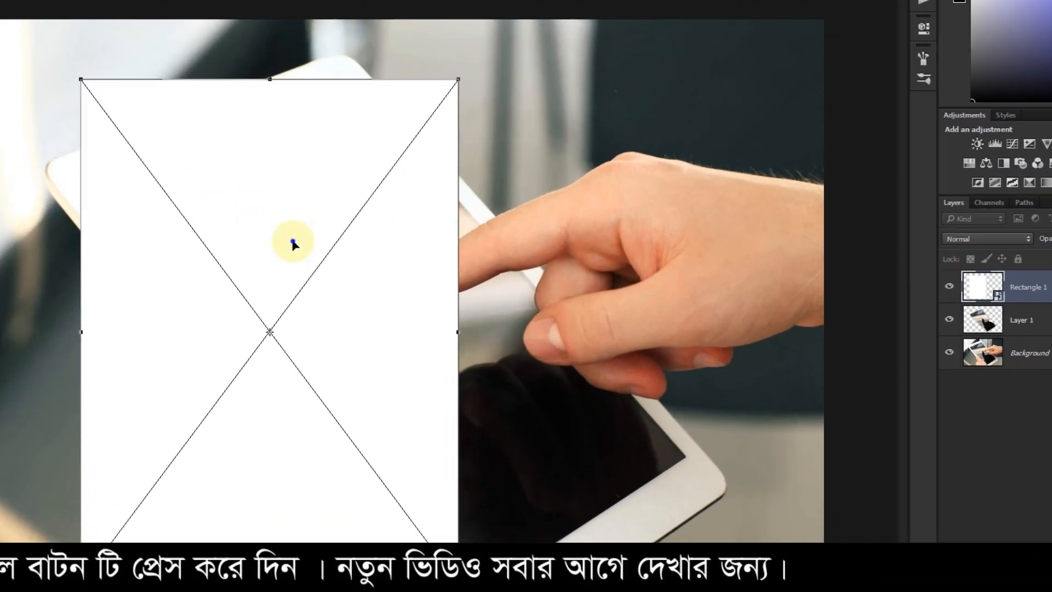
right_click(239, 229)
click(276, 341)
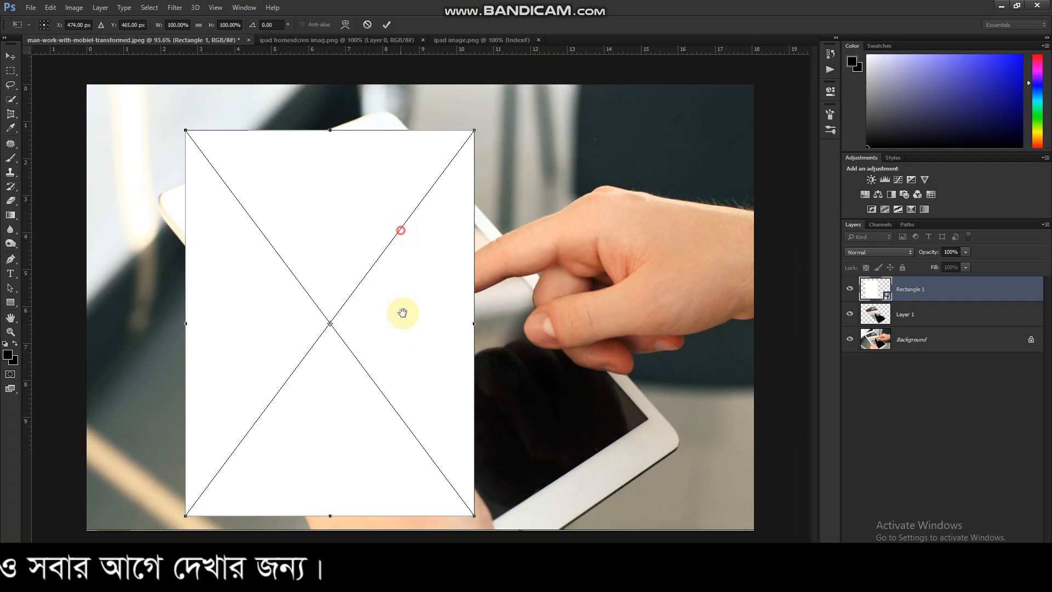
scroll(438, 240, up, 1)
drag(482, 110, 391, 119)
drag(405, 268, 411, 189)
drag(490, 494, 695, 379)
drag(141, 497, 457, 522)
drag(398, 350, 460, 526)
- Align the distorted rectangle's upper-left and upper-right corners with the top corners of the tablet's display
scroll(244, 289, up, 2)
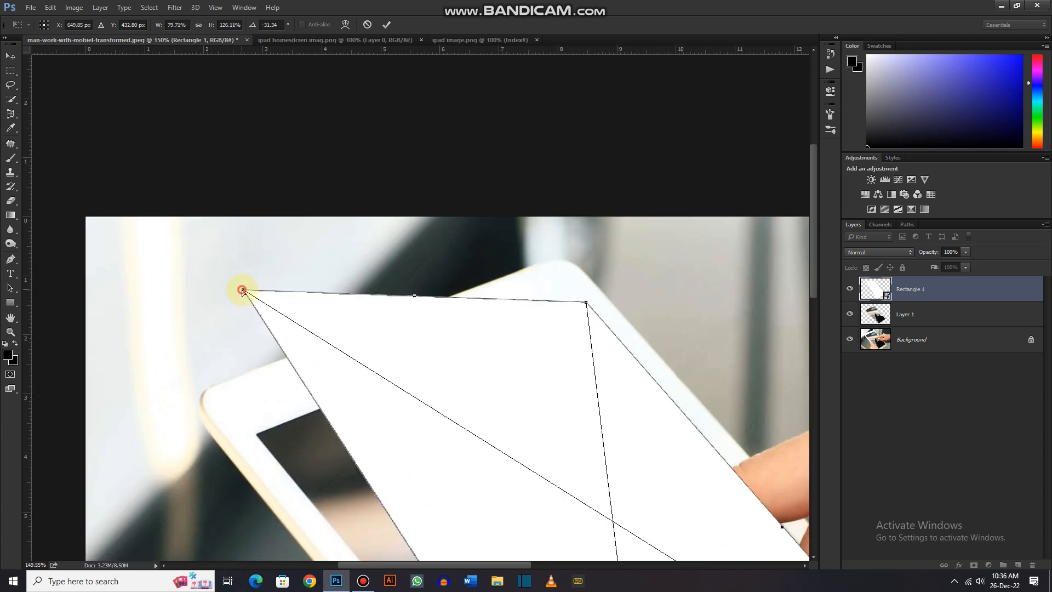
drag(242, 291, 252, 434)
scroll(592, 312, up, 5)
drag(560, 271, 559, 287)
drag(328, 493, 657, 164)
drag(317, 249, 761, 361)
mouse_move(192, 321)
mouse_down()
mouse_move(247, 329)
mouse_move(208, 325)
mouse_up()
- Fit the rectangle's lower corners to the bottom edge of the tablet's display and apply the distortion
scroll(274, 334, down, 5)
drag(646, 477, 268, 214)
scroll(688, 422, up, 5)
drag(627, 389, 644, 394)
scroll(646, 397, down, 5)
scroll(608, 525, down, 3)
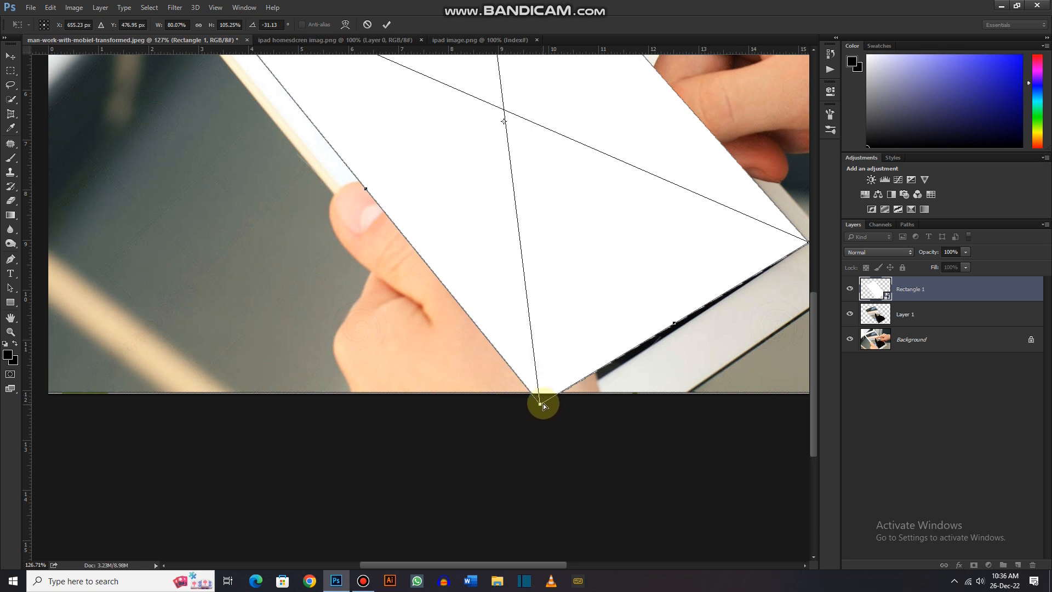
mouse_move(544, 403)
mouse_down()
mouse_move(554, 387)
mouse_move(554, 417)
mouse_up()
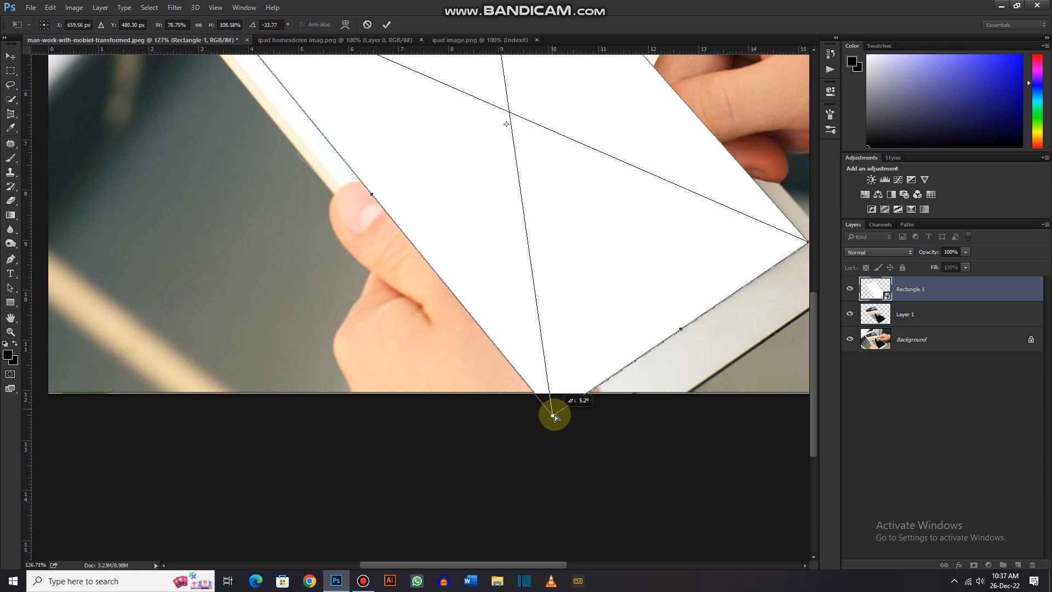
scroll(555, 418, down, 2)
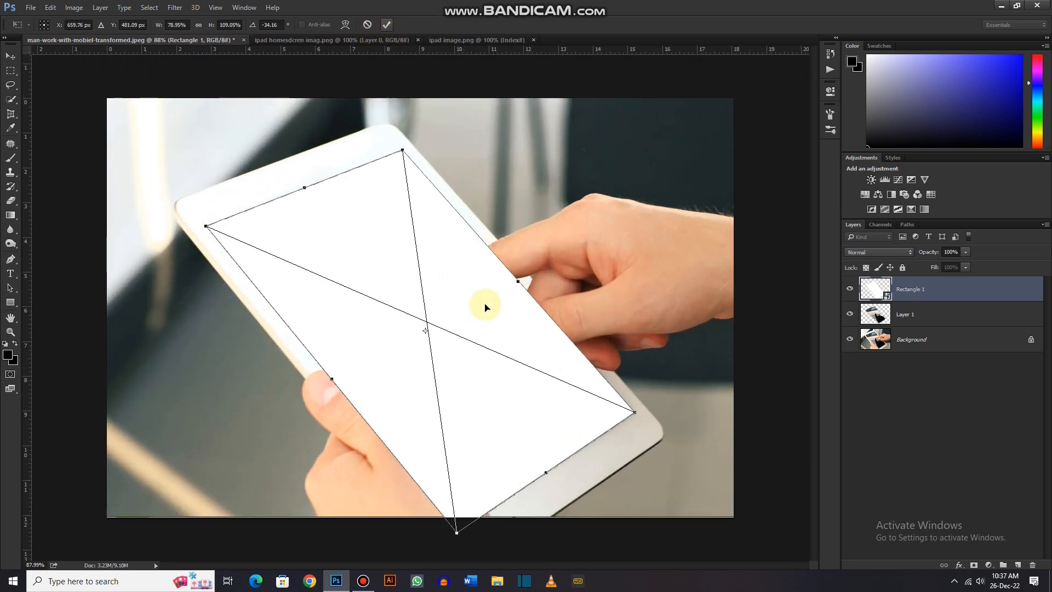
key(Return)
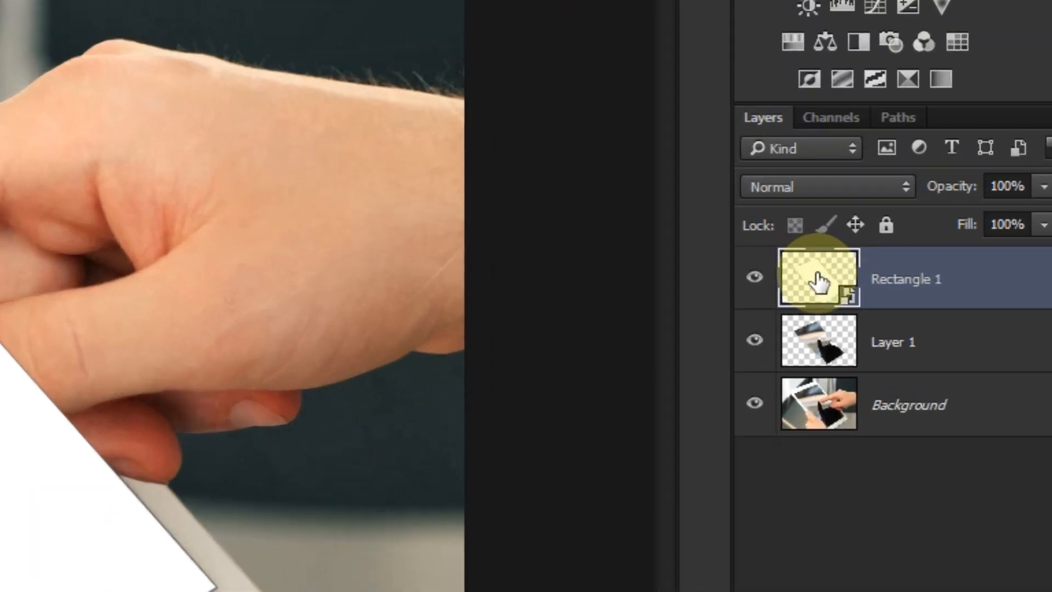
- Open the Rectangle 1 smart object's contents and bring the iPad home screen image into it, aligned to the canvas's upper-left corner
double_click(819, 280)
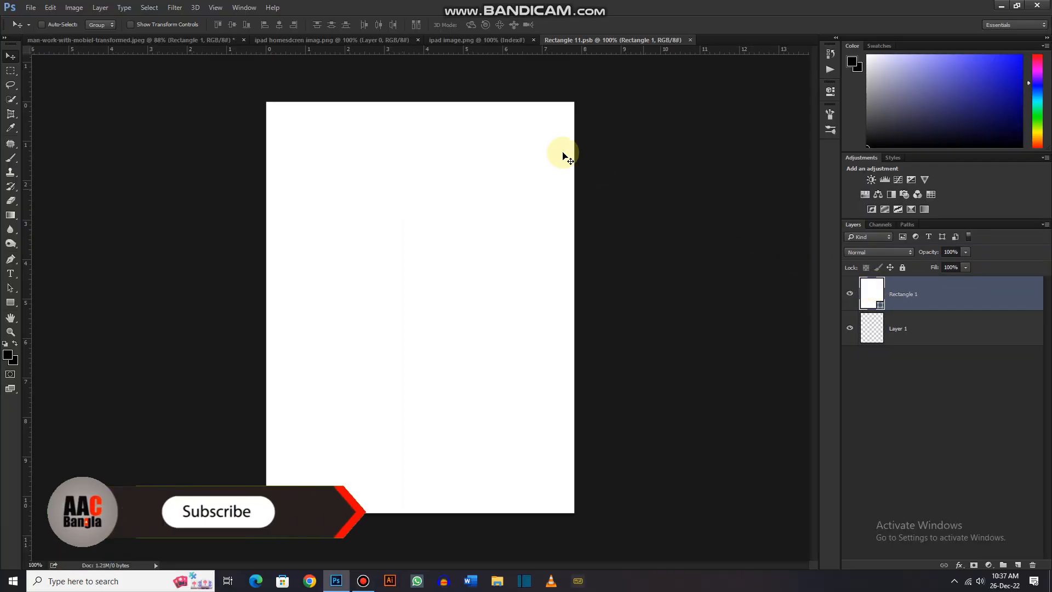
click(352, 39)
drag(441, 264, 481, 192)
key(ctrl+z)
drag(444, 241, 420, 337)
scroll(458, 327, down, 5)
scroll(458, 328, up, 1)
- Scale the home screen image to about 91% width and 85% height so it fills the canvas
key(ctrl+t)
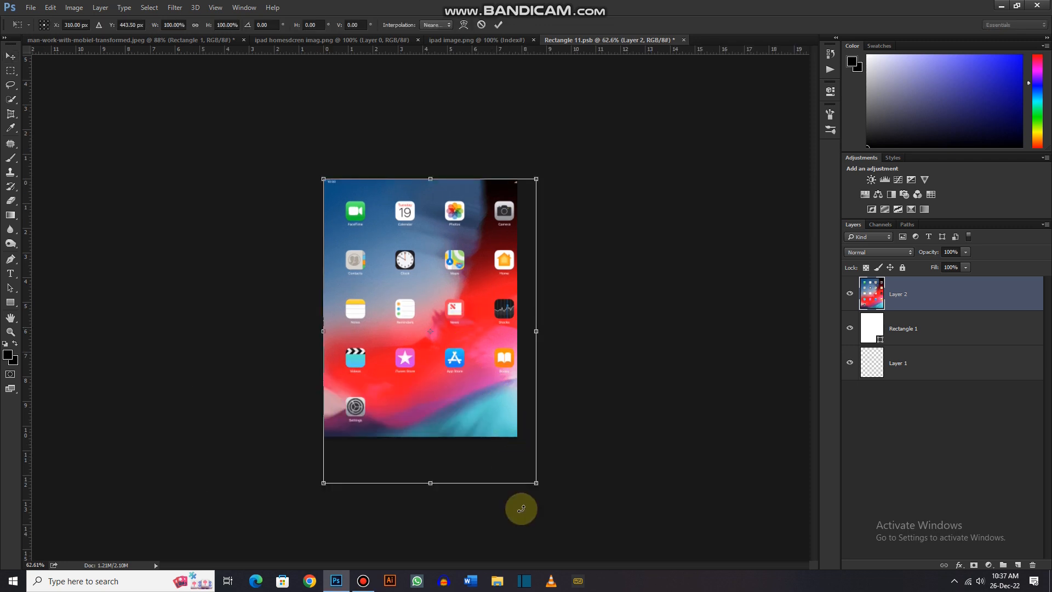
drag(535, 483, 516, 421)
drag(506, 307, 519, 313)
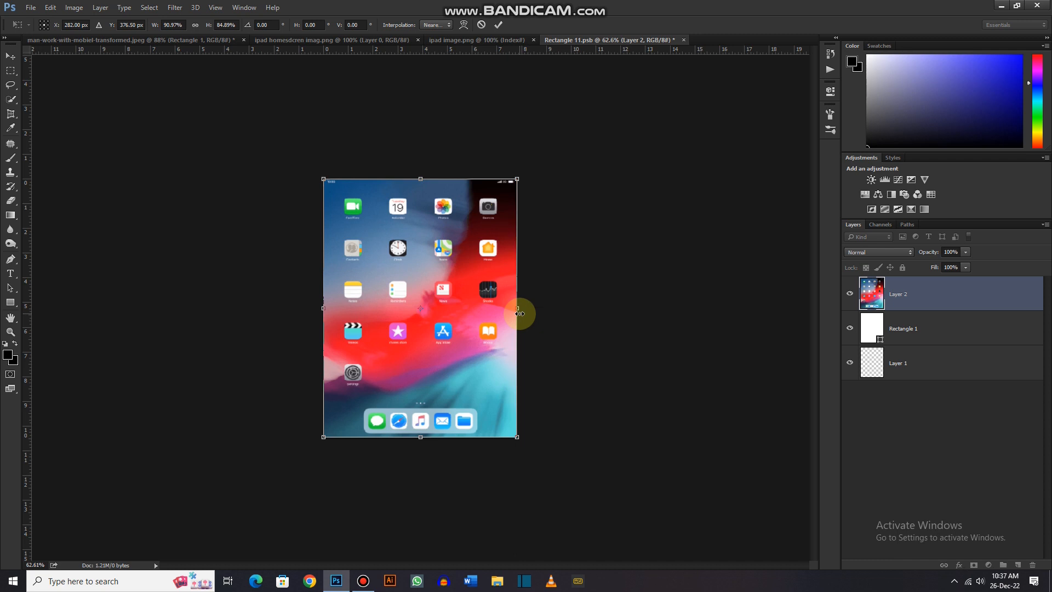
key(Return)
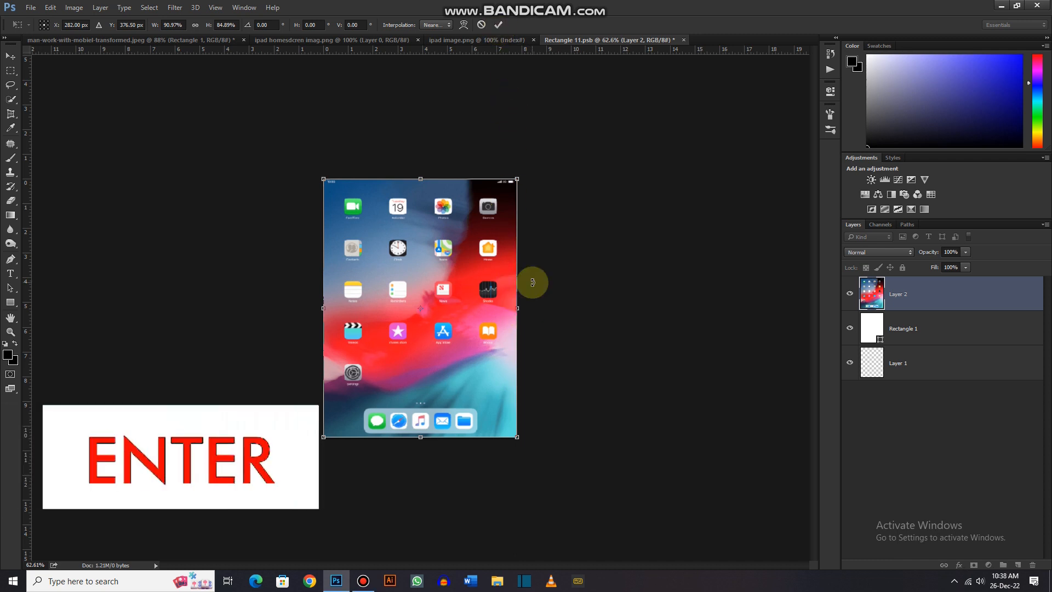
- Save the smart object's contents and return to the man-work-with-mobiel-transformed.jpeg document
scroll(532, 268, up, 4)
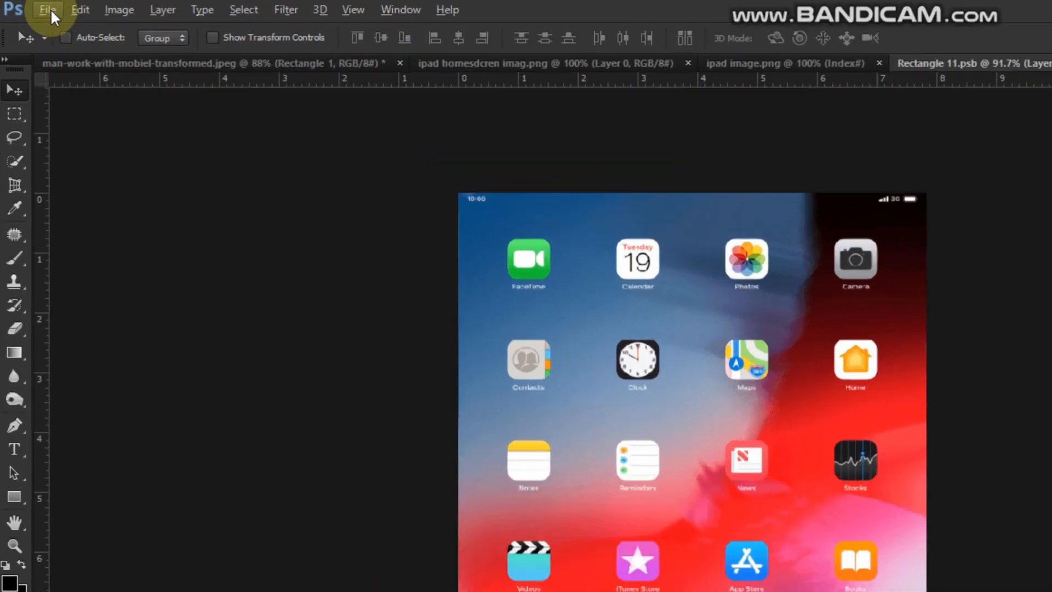
click(30, 8)
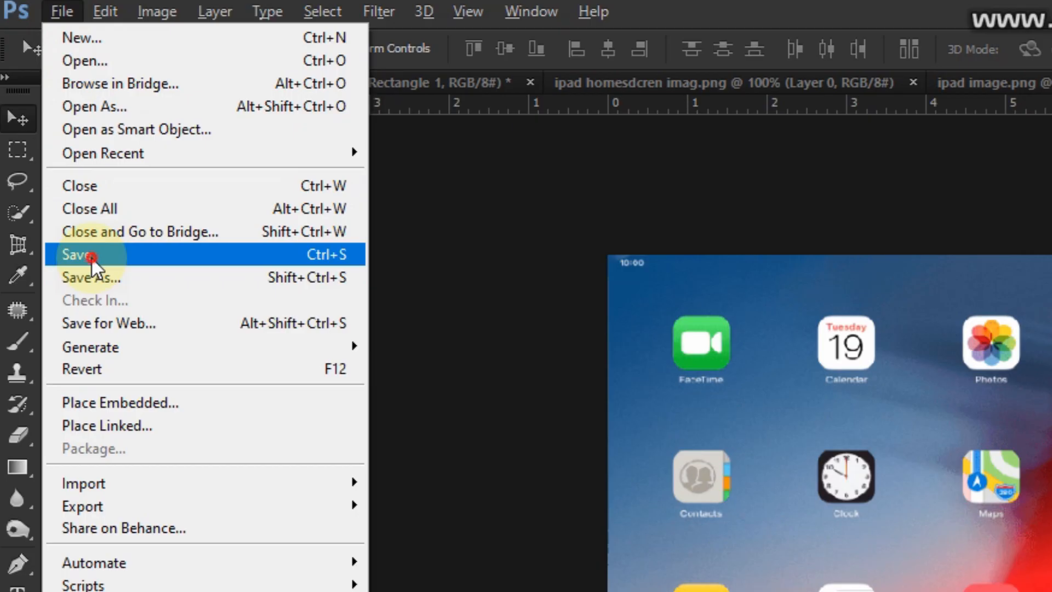
click(69, 255)
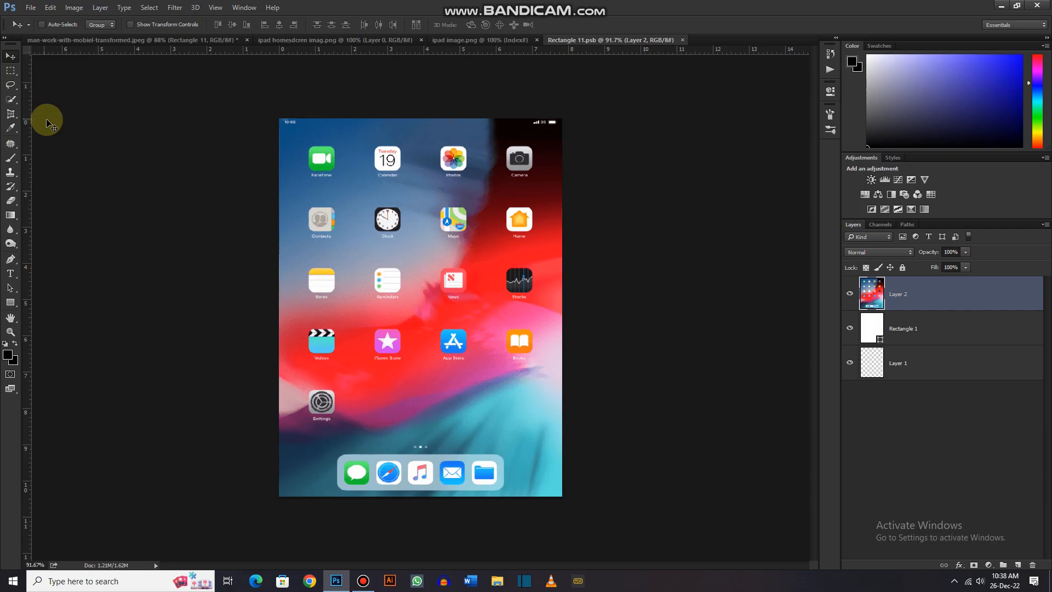
click(186, 42)
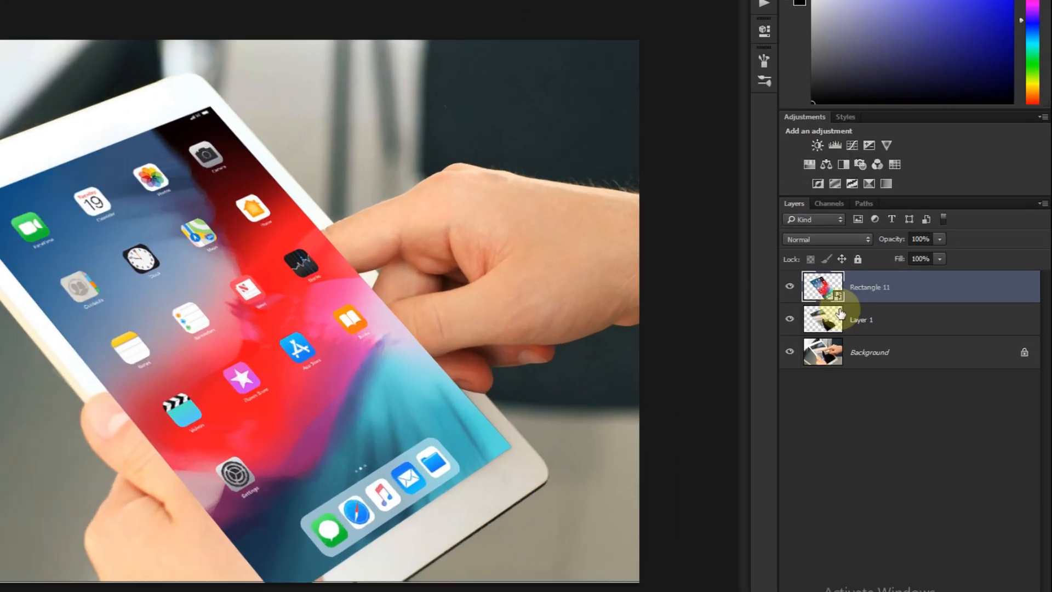
- Clip the Rectangle 11 layer to Layer 1 with a clipping mask
click(920, 295)
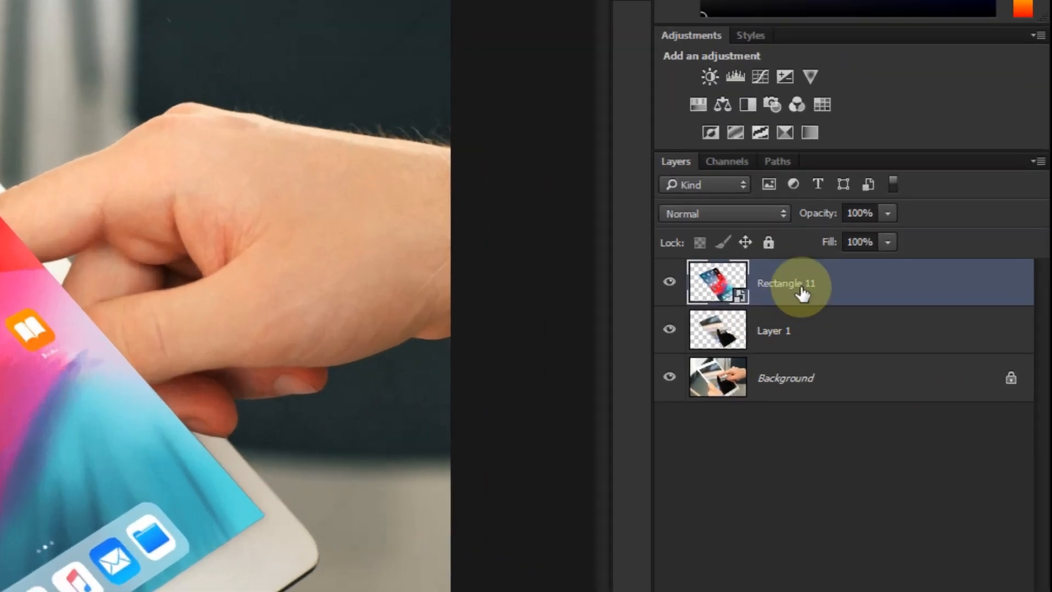
right_click(801, 290)
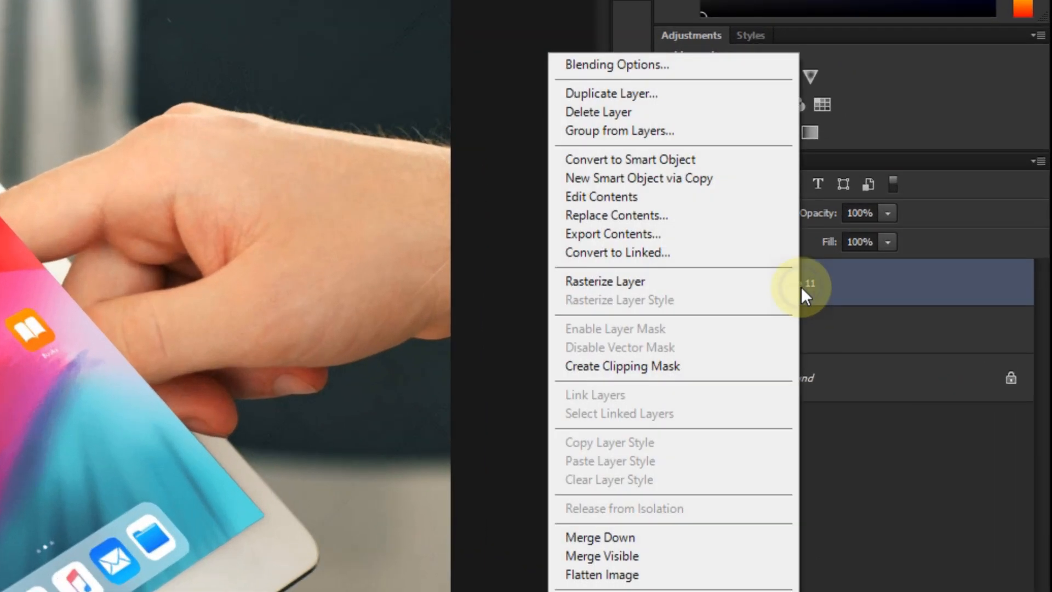
click(654, 365)
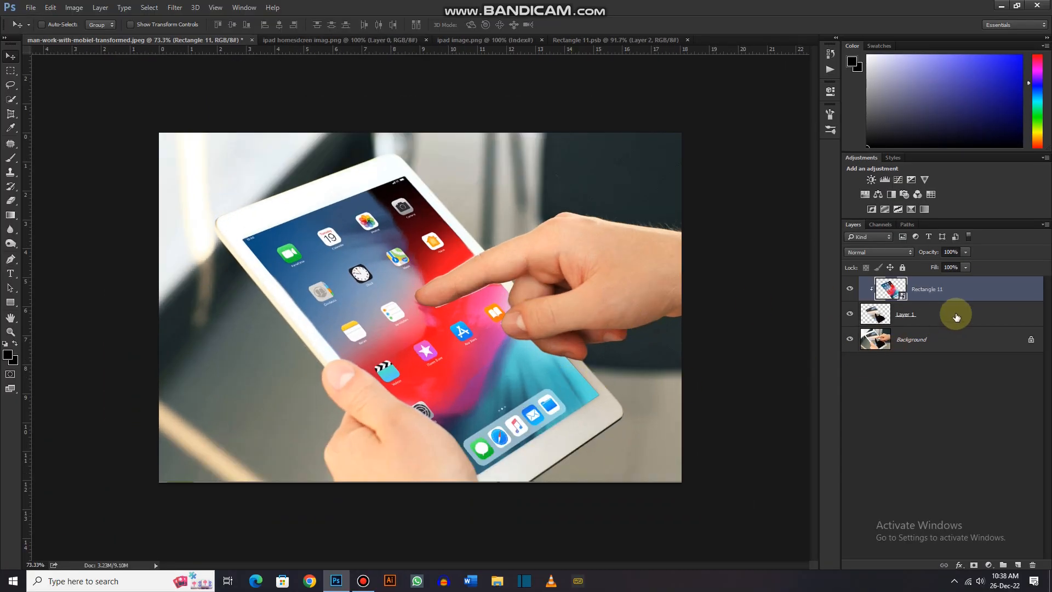
- Set the blend mode of Layer 1 to Screen
click(941, 314)
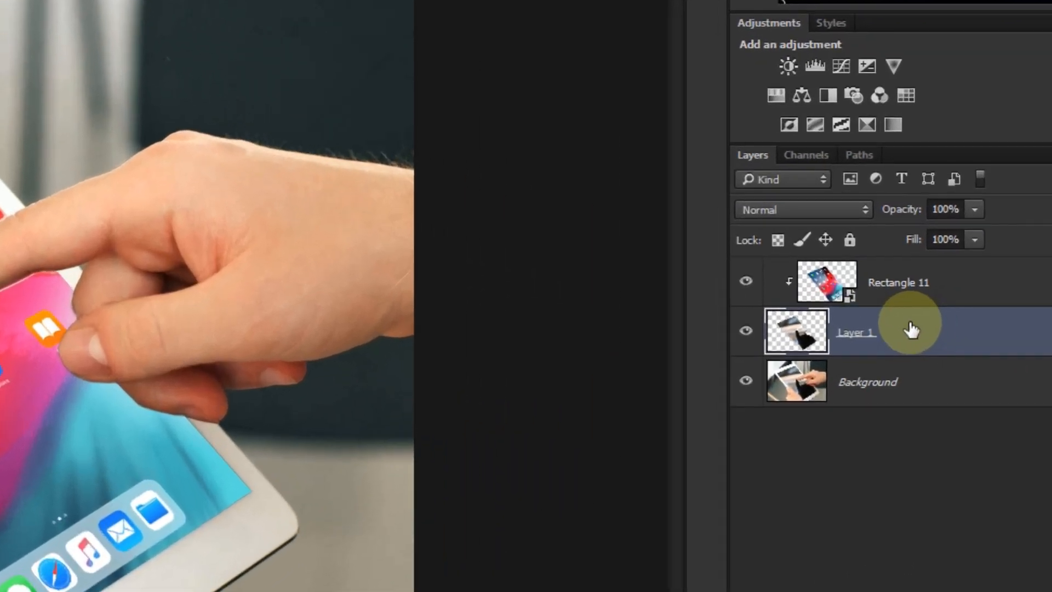
click(790, 219)
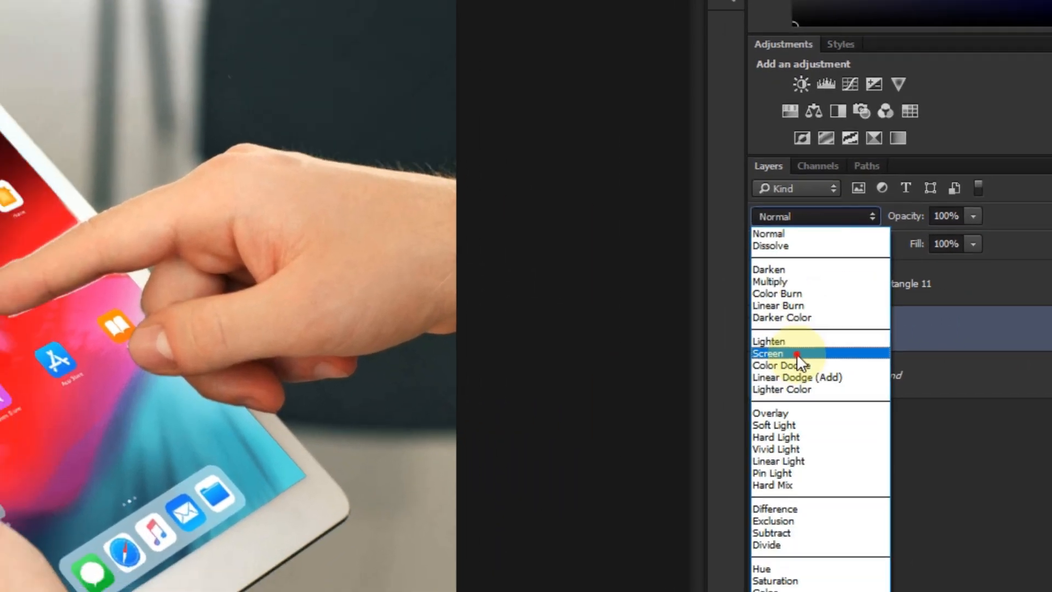
click(783, 358)
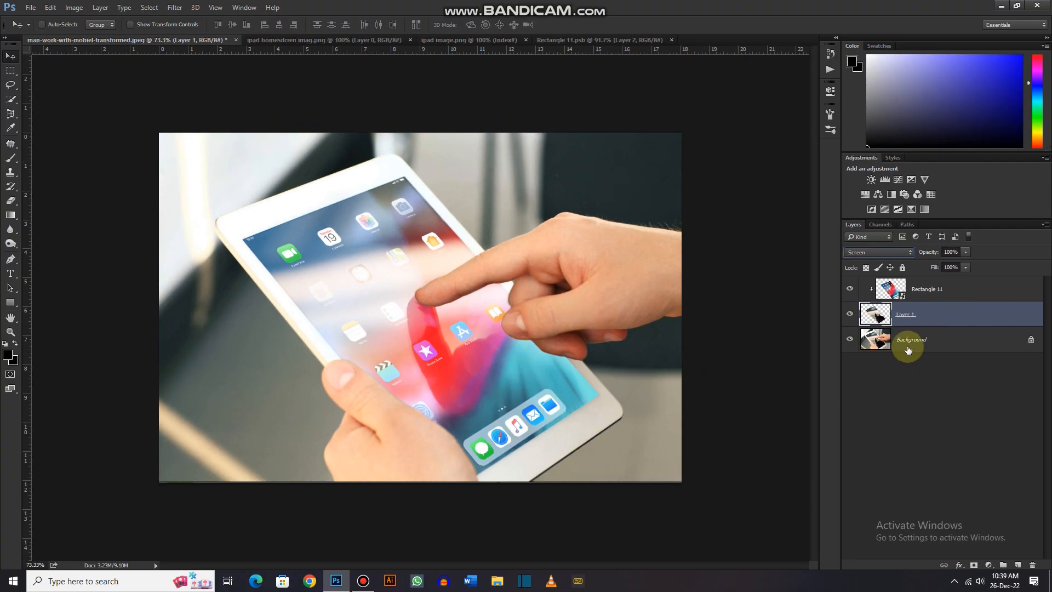
- Reduce the Rectangle 11 layer's opacity to 65% and compare the result with the Background layer shown alone
click(964, 289)
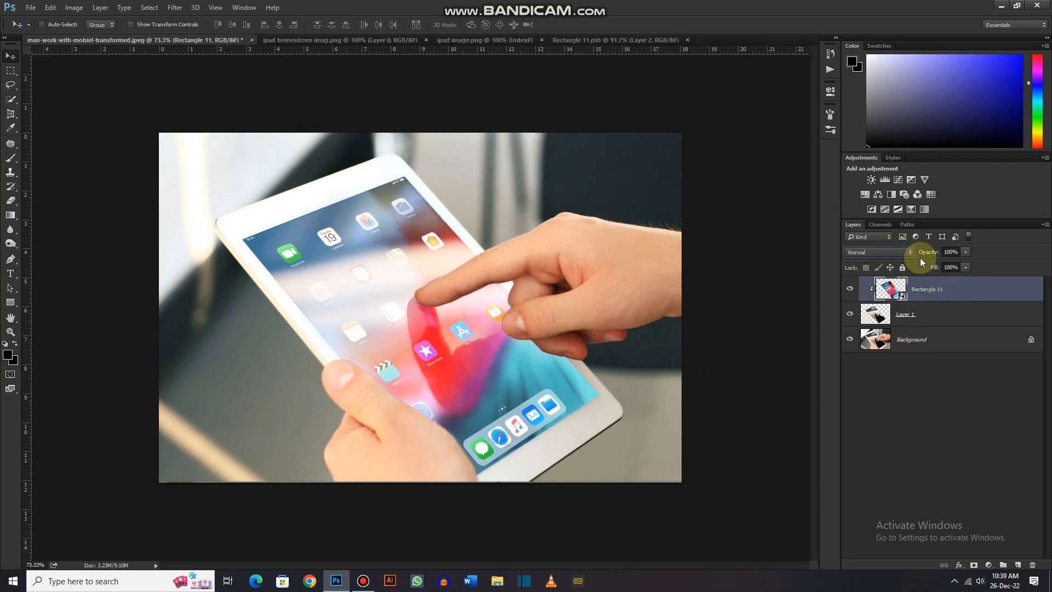
drag(919, 254, 886, 253)
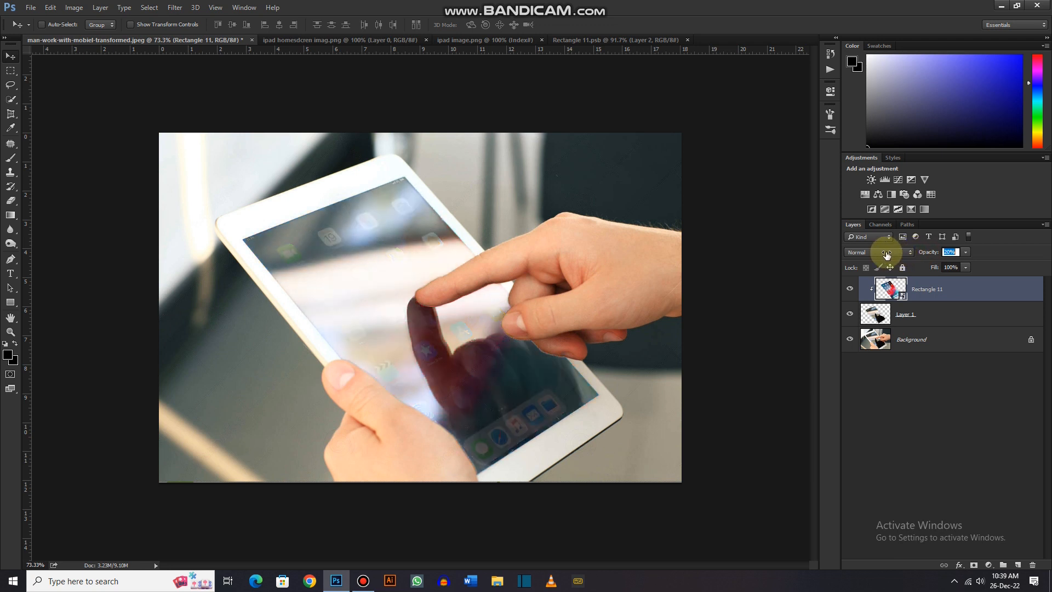
drag(950, 255, 1017, 259)
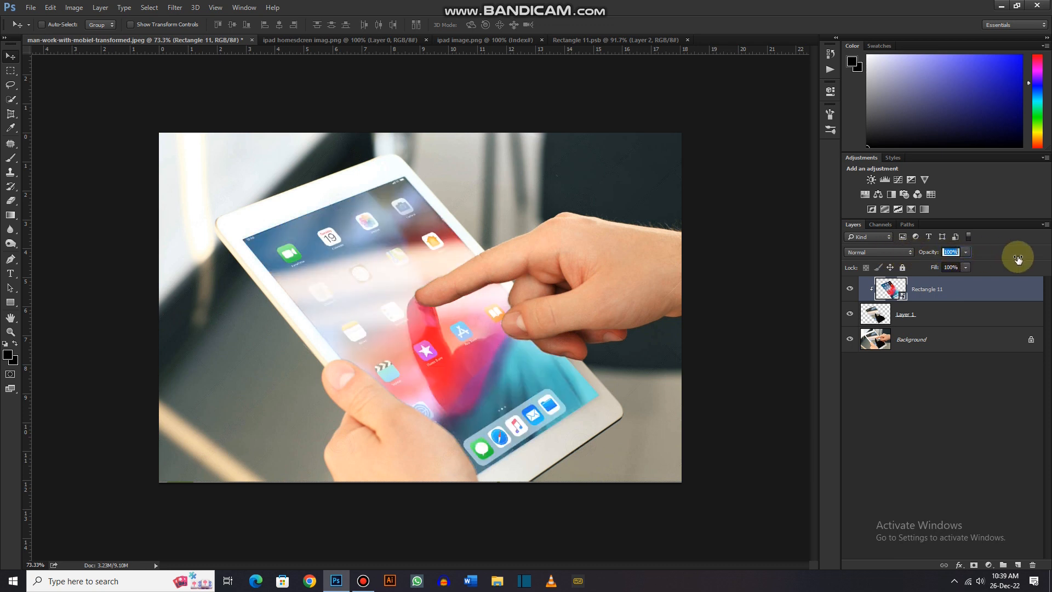
drag(1001, 259, 924, 256)
alt+click(850, 339)
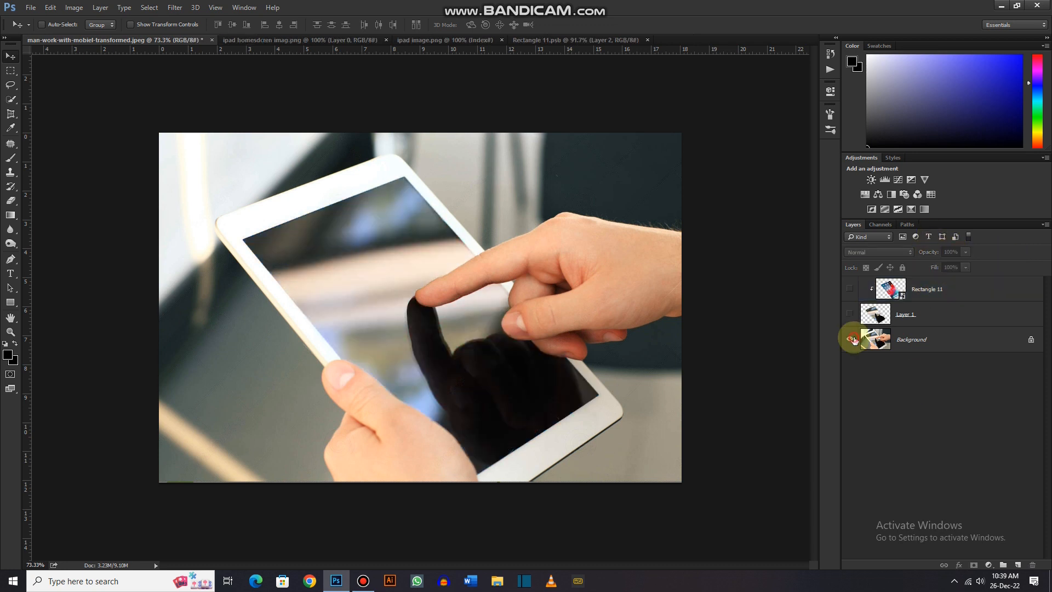
alt+click(852, 339)
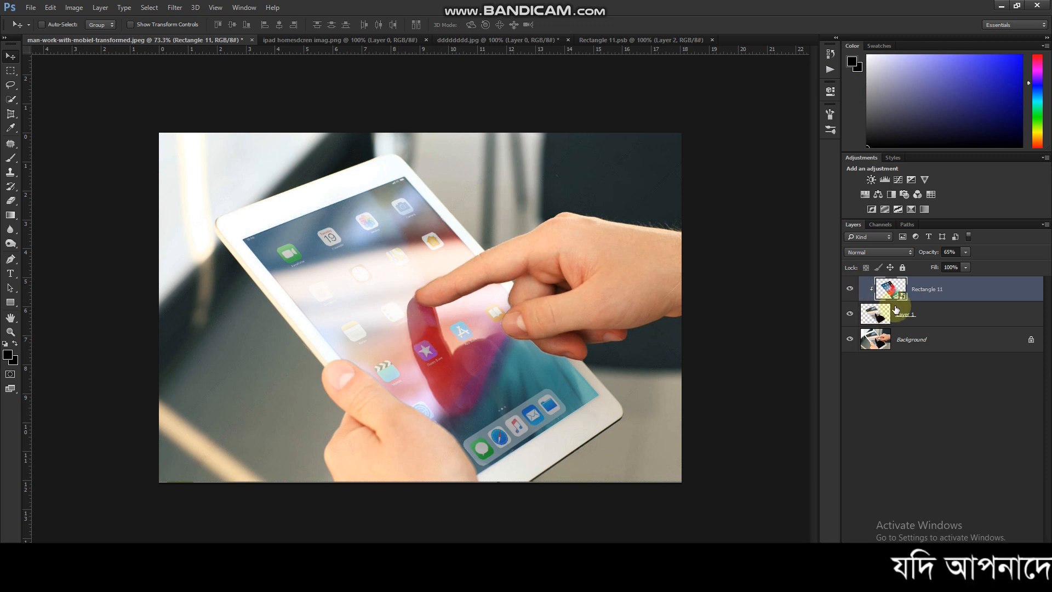
- Replace the home screen in the Rectangle 11 smart object with the dddddddd.jpg image, then save it and return to the tablet photo
double_click(888, 287)
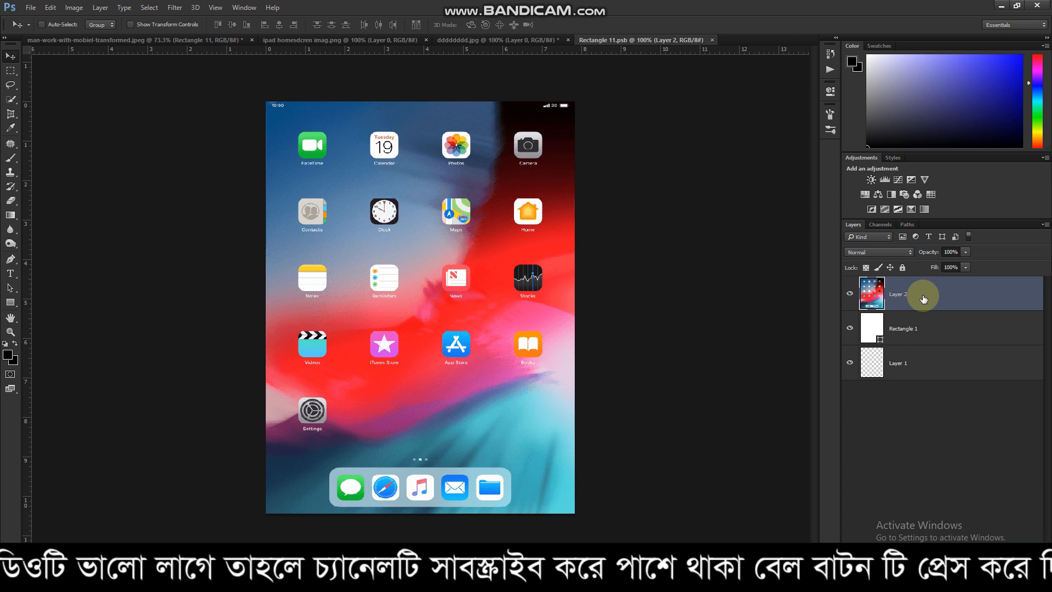
key(Delete)
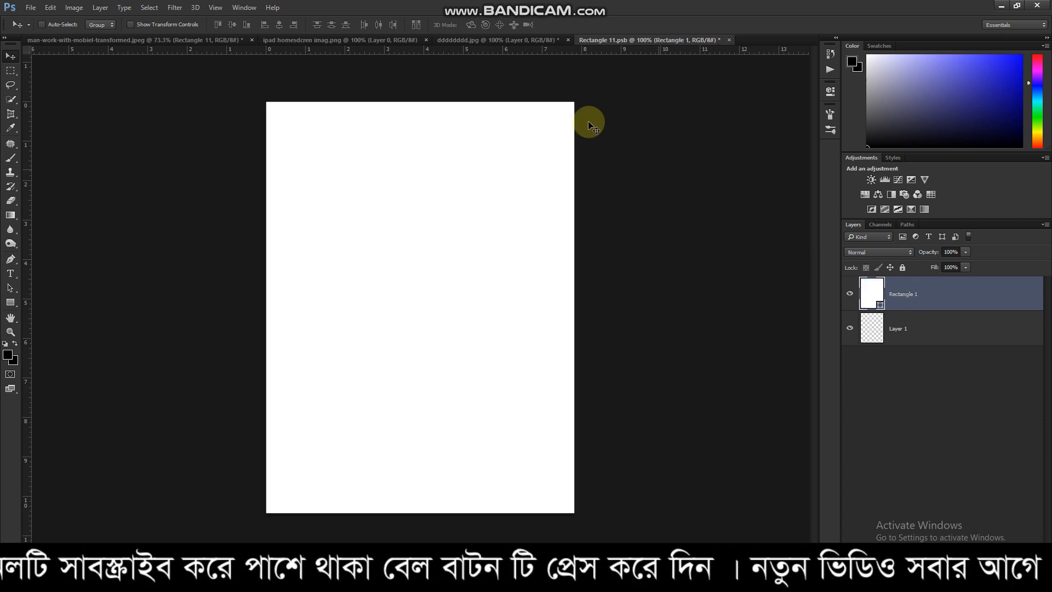
click(448, 42)
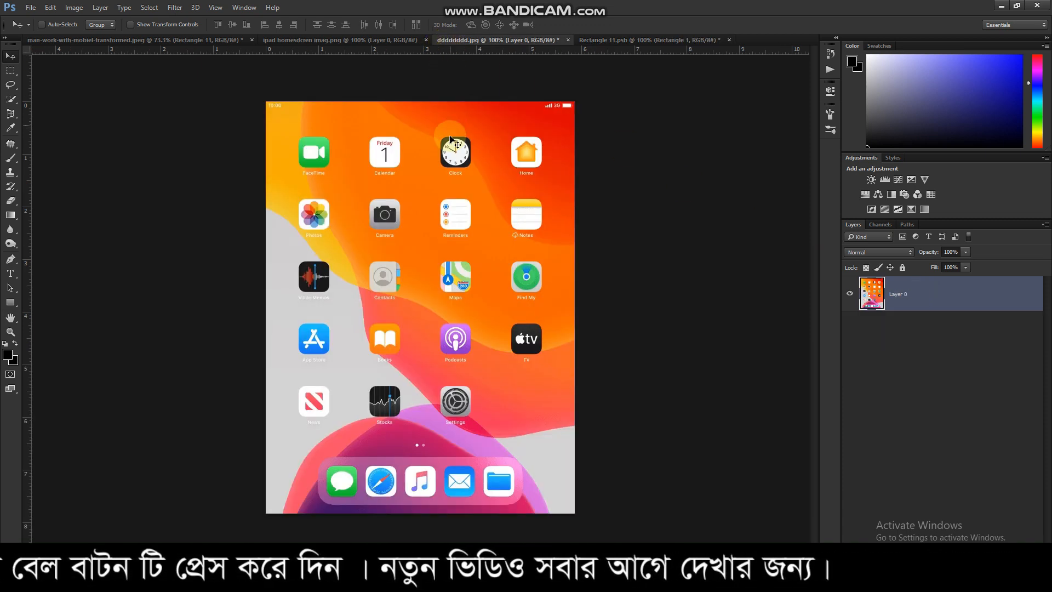
drag(406, 291, 432, 268)
click(903, 304)
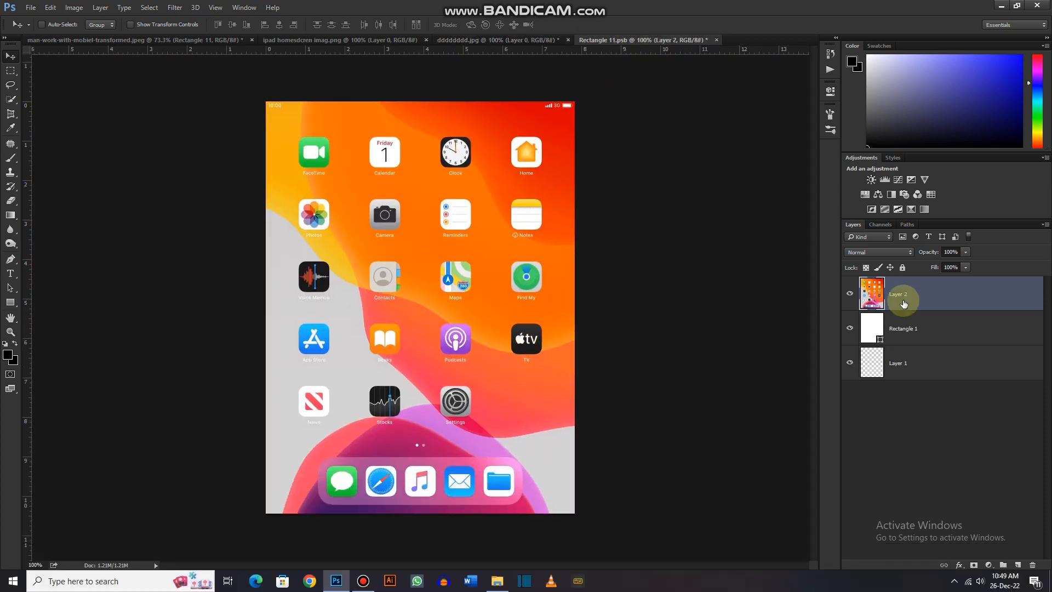
drag(888, 303, 484, 258)
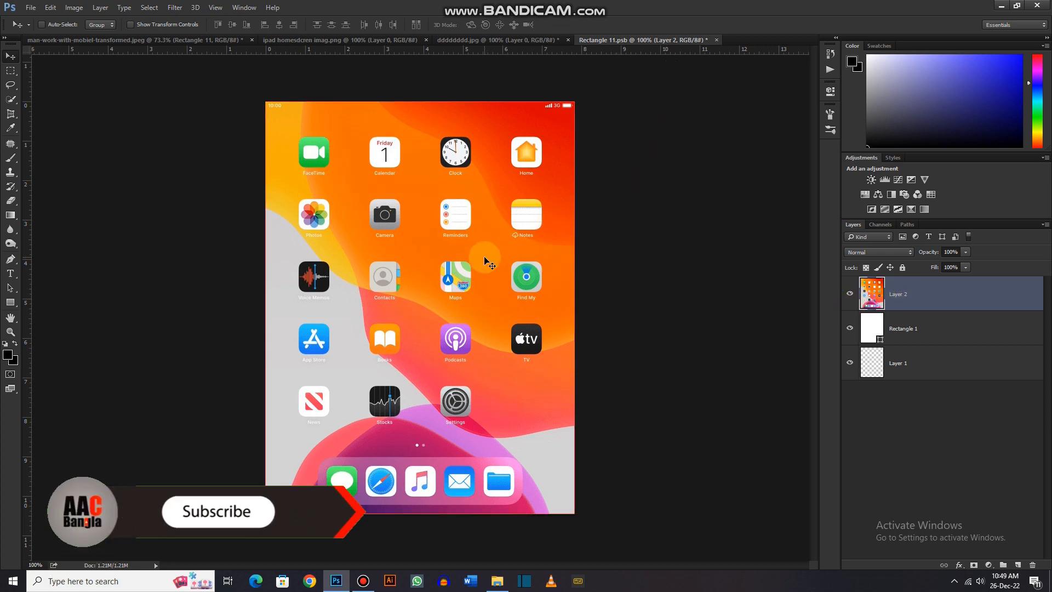
click(110, 40)
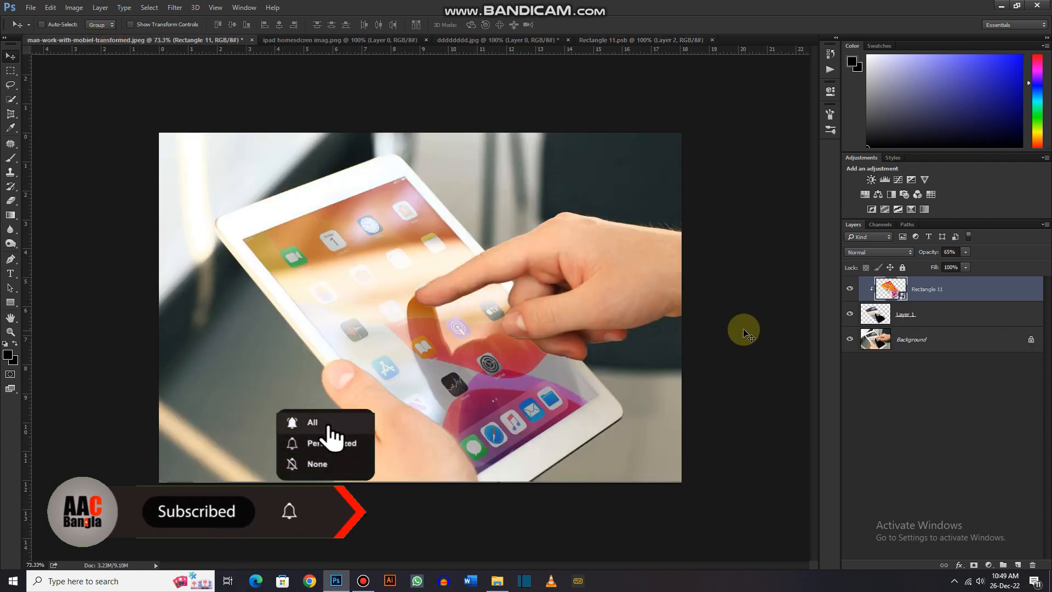
- Set the Rectangle 11 layer's opacity to 62% and check the new screen against the original photo by toggling the upper layers' visibility
drag(927, 252, 921, 255)
alt+click(850, 340)
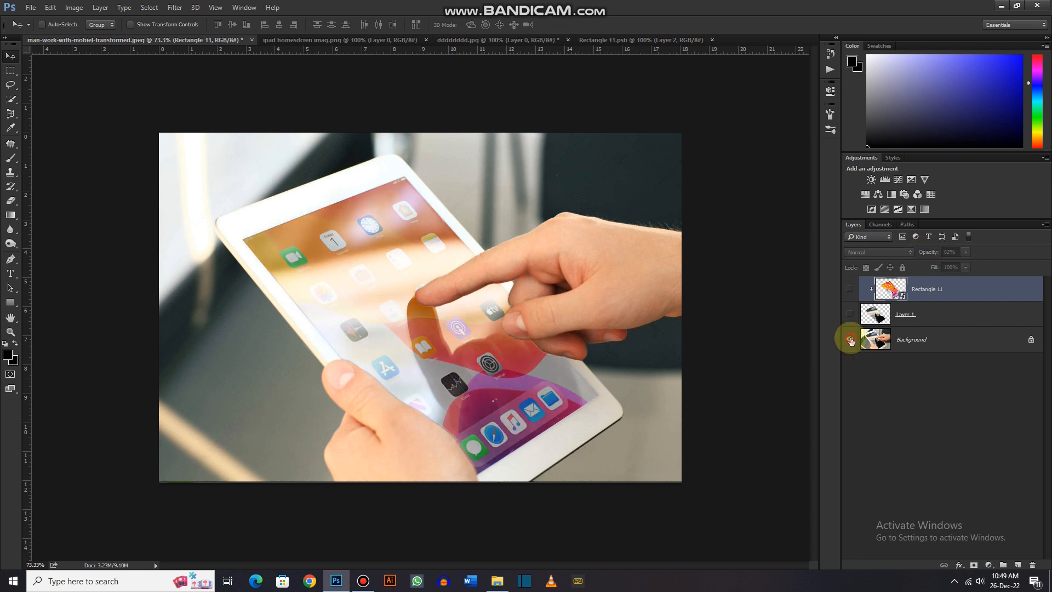
alt+click(850, 340)
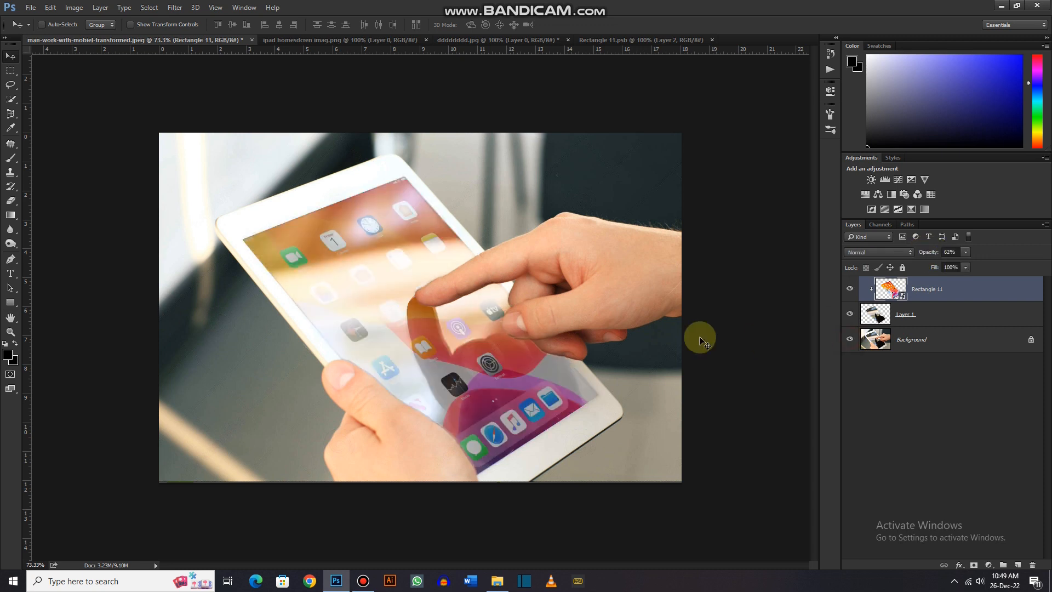
key(ctrl+minus)
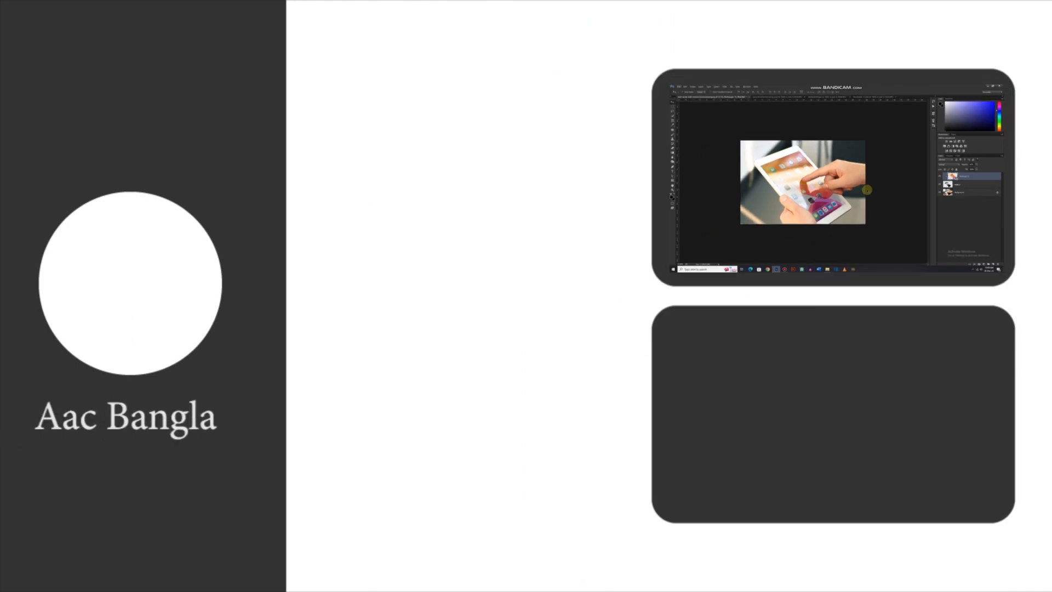